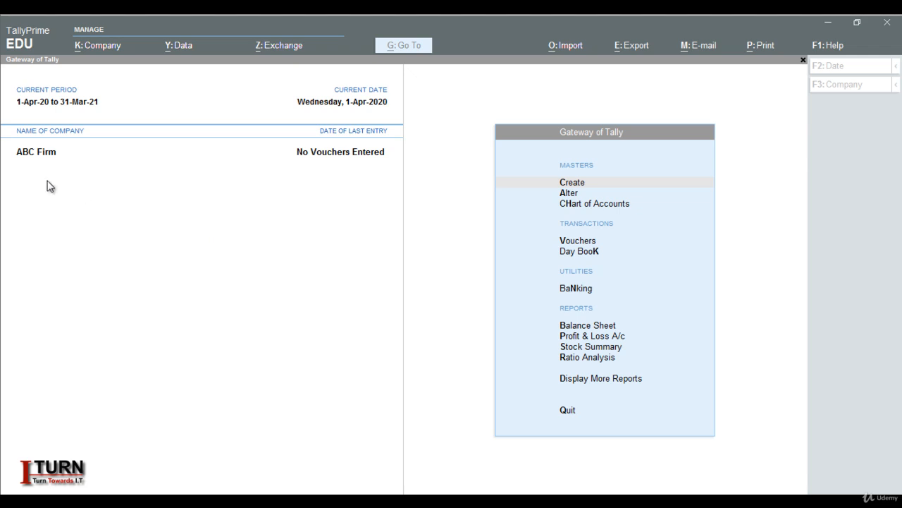
# Start a new ledger named HDFC and place it under the Bank Accounts group.
pyautogui.click(438, 300)
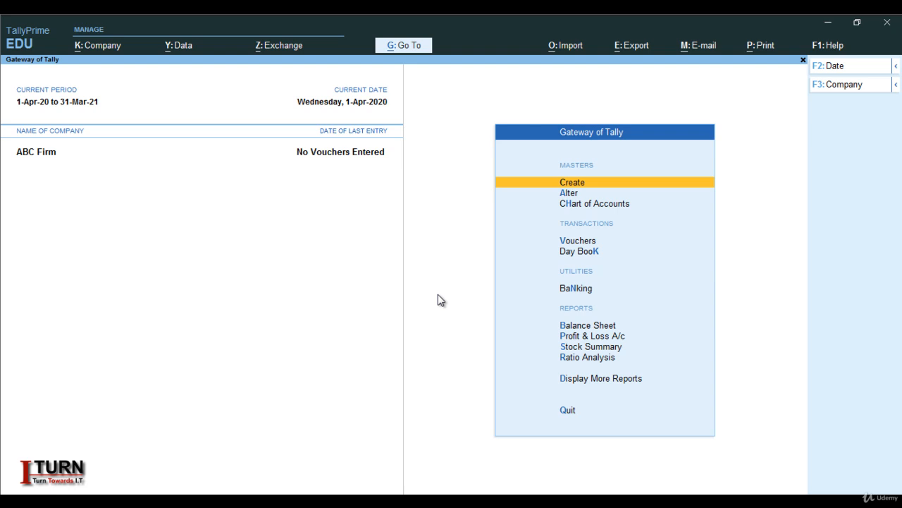
pyautogui.press('Return')
pyautogui.press('Down')
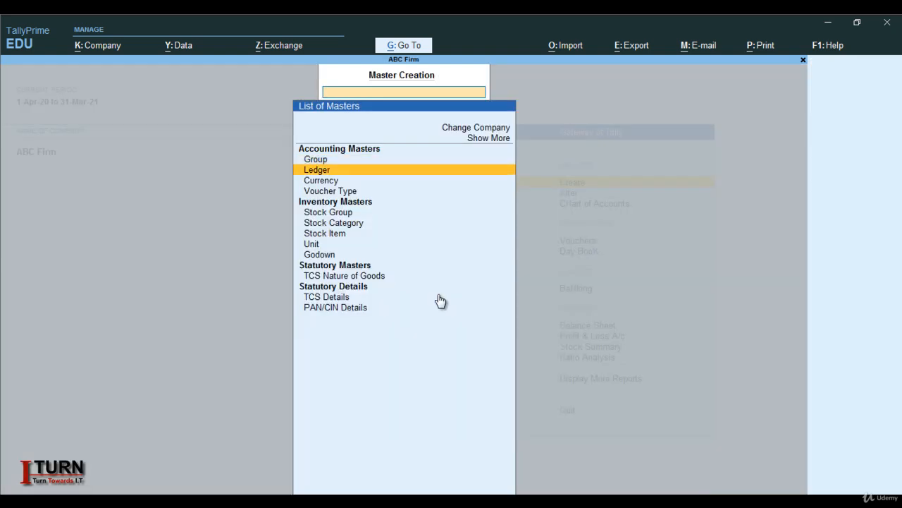
pyautogui.press('Return')
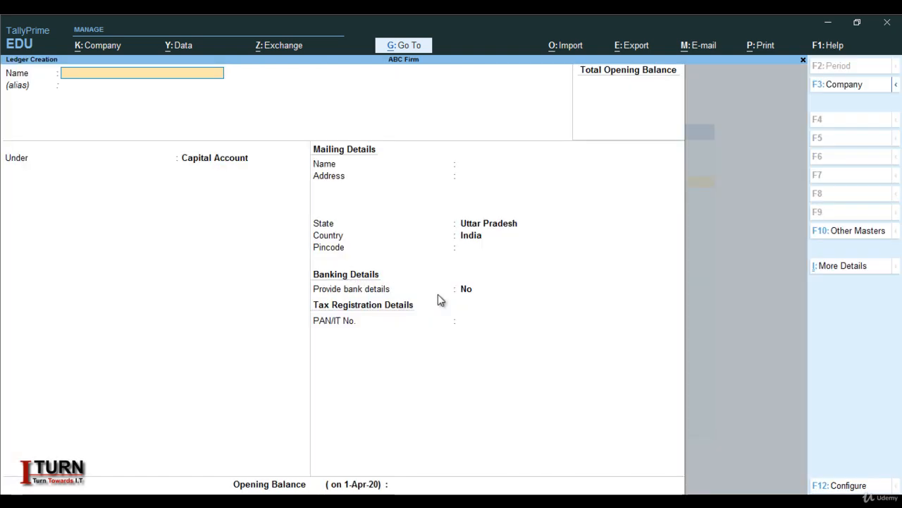
pyautogui.press('capslock')
pyautogui.write('HDFC')
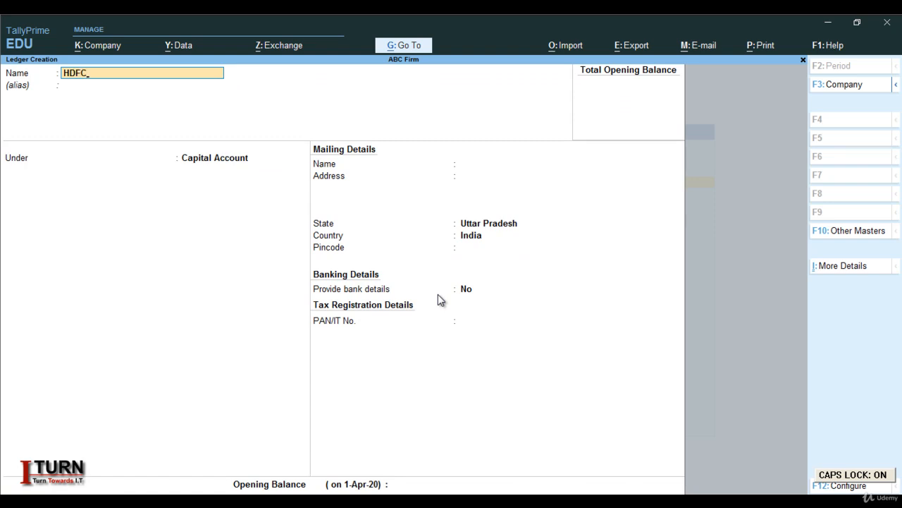
pyautogui.press('capslock')
pyautogui.press('Return')
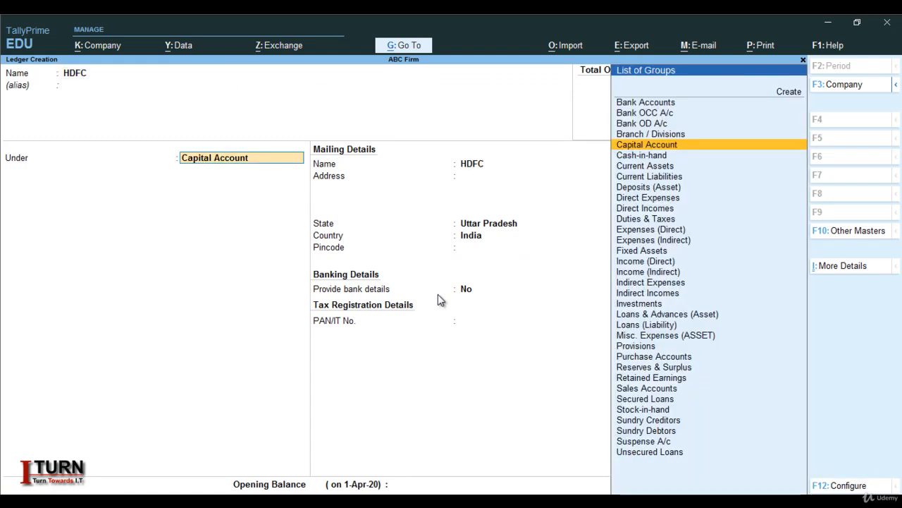
pyautogui.write('B')
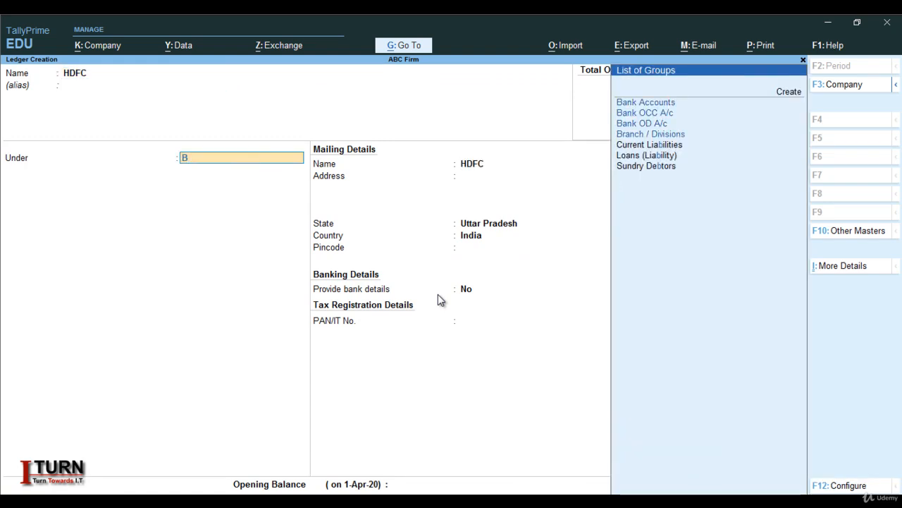
pyautogui.press('Return')
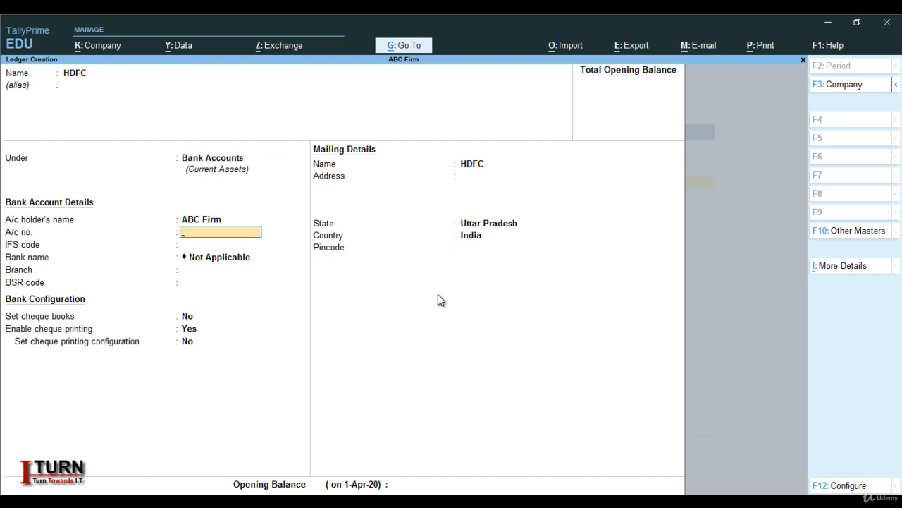
# Save the HDFC ledger with the remaining bank and mailing details at their defaults, and return to the Gateway of Tally.
pyautogui.press('Return')
pyautogui.press('Return')
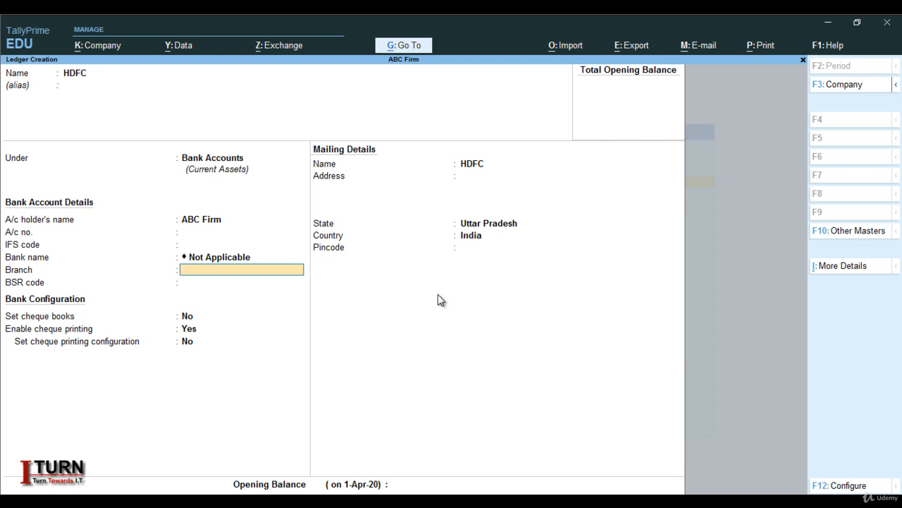
pyautogui.press('Return')
pyautogui.press('Return')
pyautogui.press('Return')
pyautogui.press('Return')
pyautogui.press('Return')
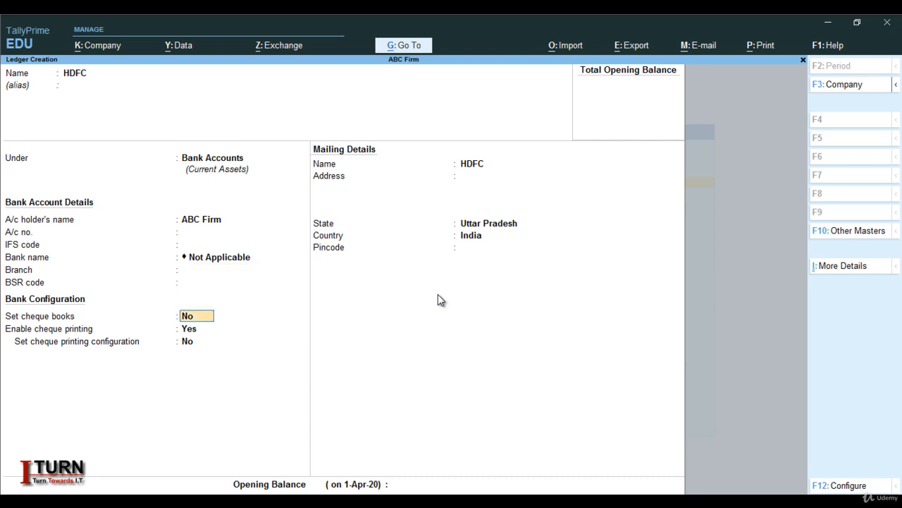
pyautogui.press('Return')
pyautogui.press('Return')
pyautogui.press('Return')
pyautogui.press('Return')
pyautogui.press('Return')
pyautogui.press('Return')
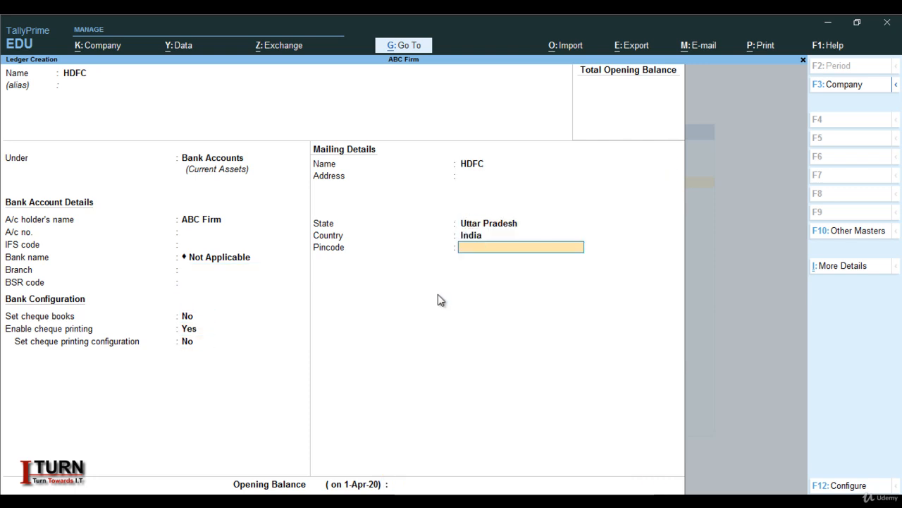
pyautogui.press('Return')
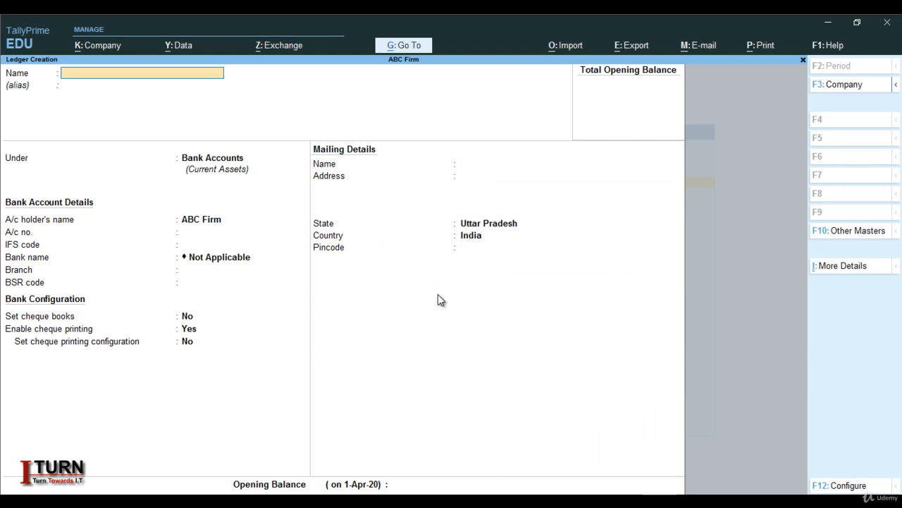
pyautogui.press('Escape')
pyautogui.press('Return')
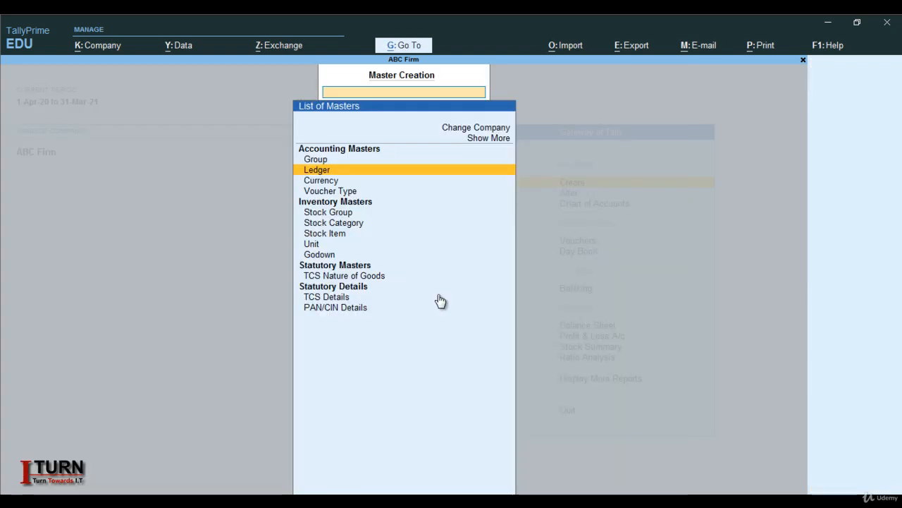
pyautogui.press('Escape')
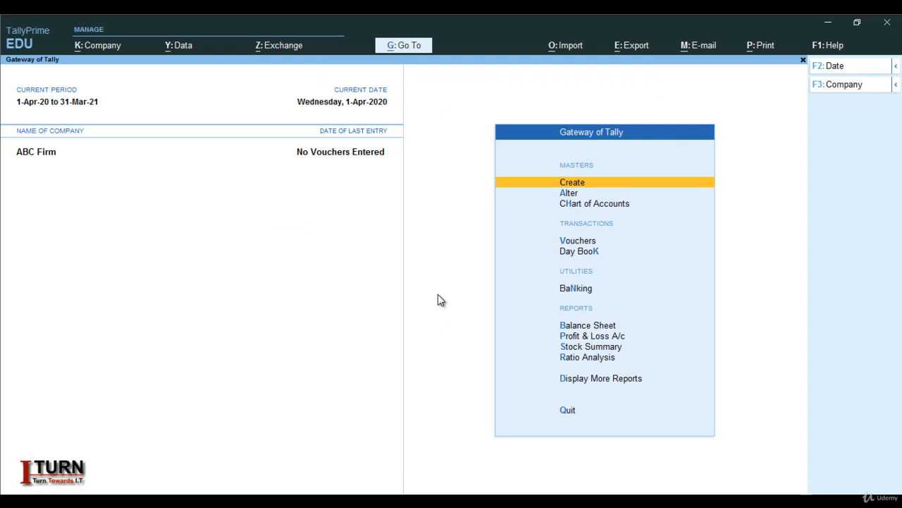
# Open voucher entry and start a new ledger named Commision from the receipt voucher's credit line.
pyautogui.press('v')
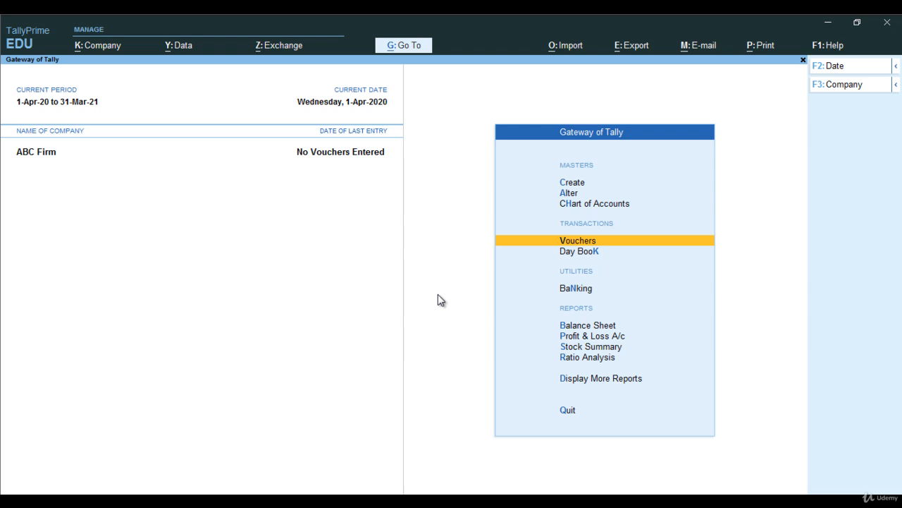
pyautogui.press('Return')
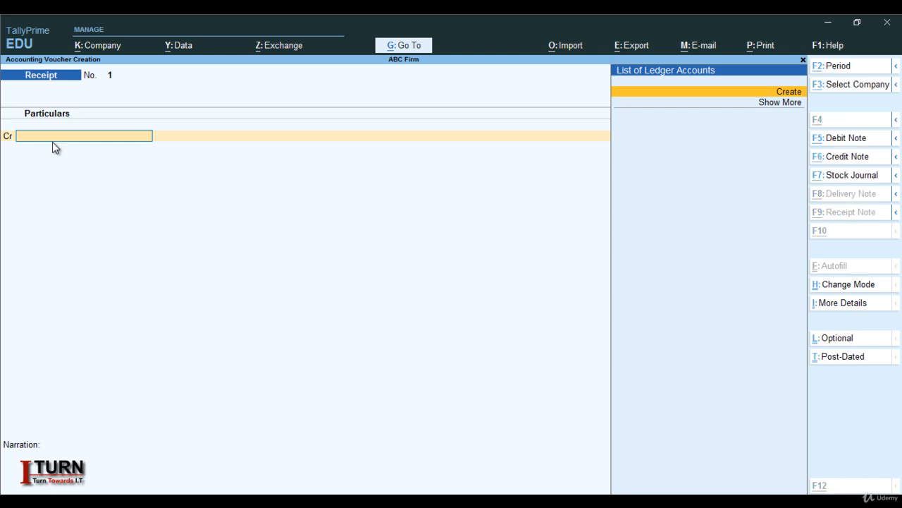
pyautogui.hotkey('alt', 'c')
pyautogui.press('capslock')
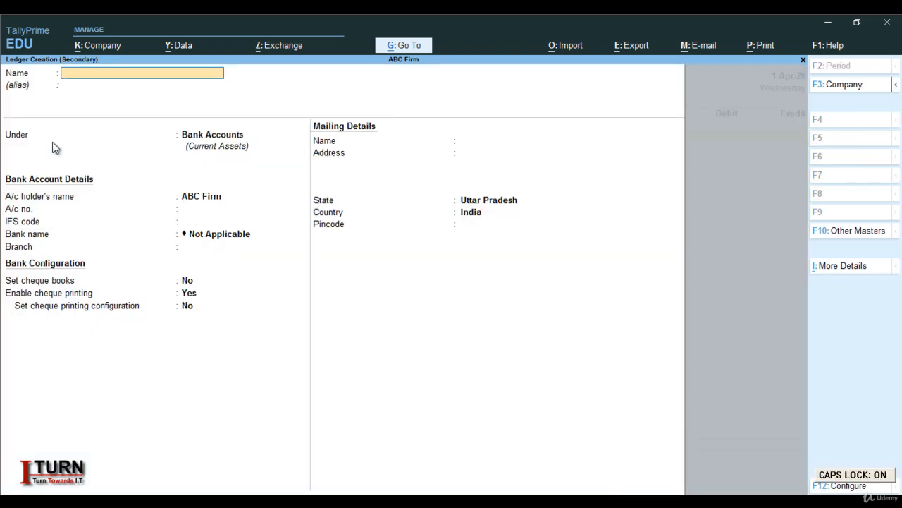
pyautogui.write('C')
pyautogui.press('capslock')
pyautogui.write('ommision')
pyautogui.press('Return')
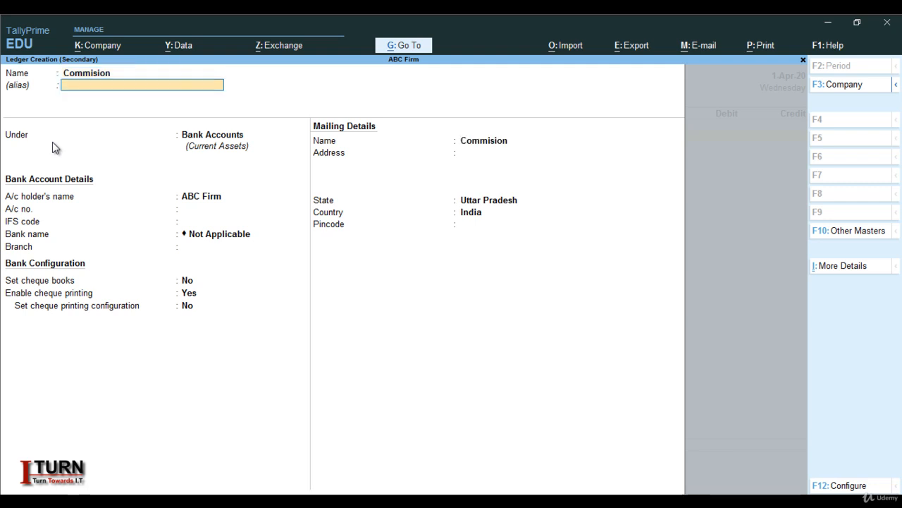
# Place the Commision ledger under Indirect Incomes and save it with the remaining details at their defaults.
pyautogui.press('Return')
pyautogui.write('In')
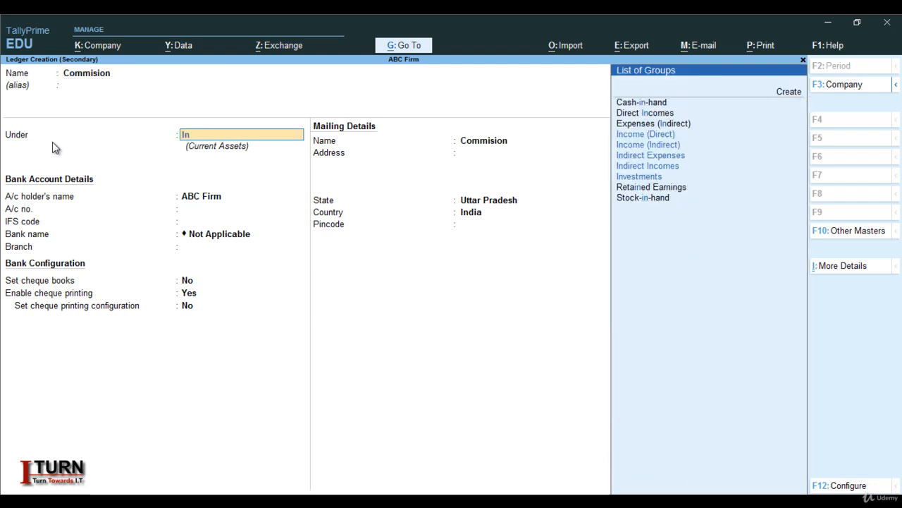
pyautogui.press('Down')
pyautogui.press('Down')
pyautogui.press('Down')
pyautogui.press('Down')
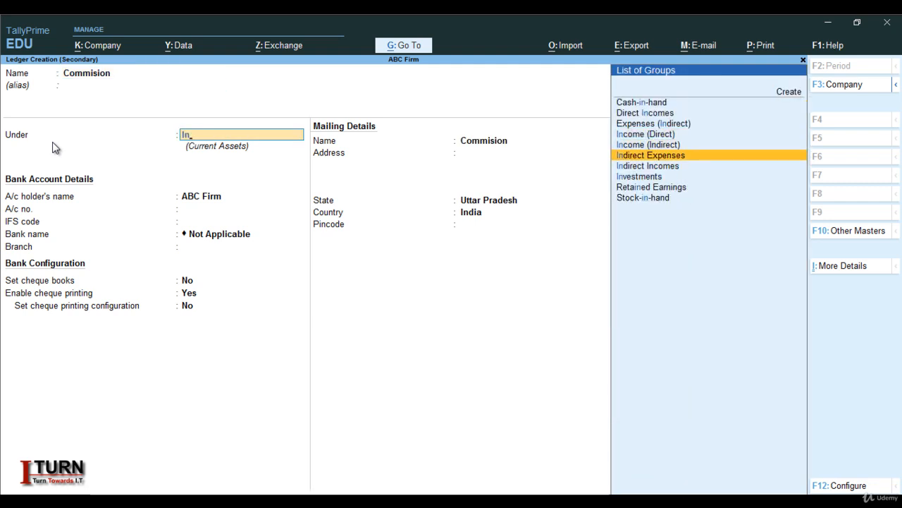
pyautogui.press('Return')
pyautogui.press('Return')
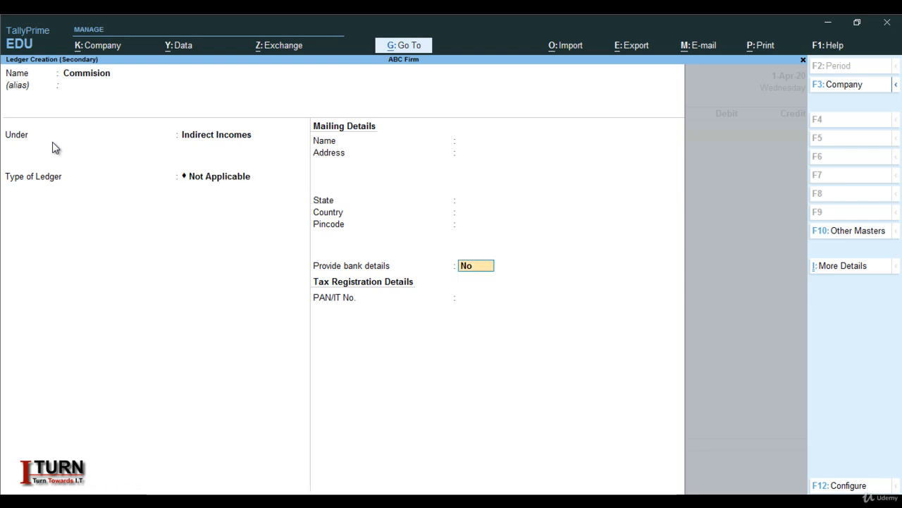
pyautogui.press('Return')
pyautogui.press('Return')
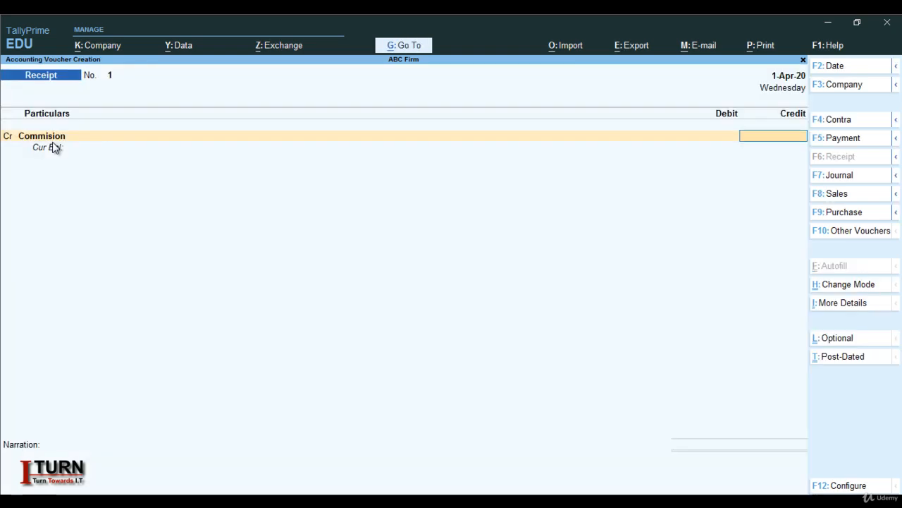
# Credit Commision with 28000 and select HDFC as the debit ledger in the receipt voucher.
pyautogui.write('28000')
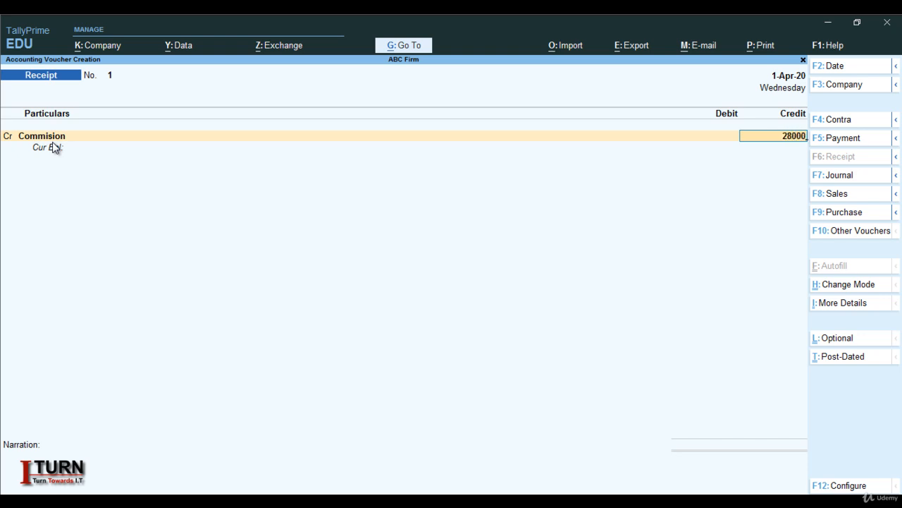
pyautogui.press('Return')
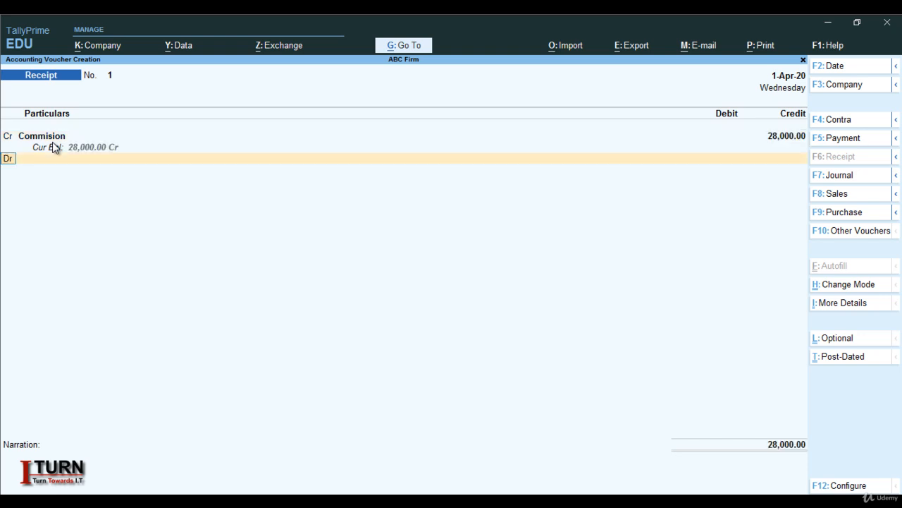
pyautogui.press('Return')
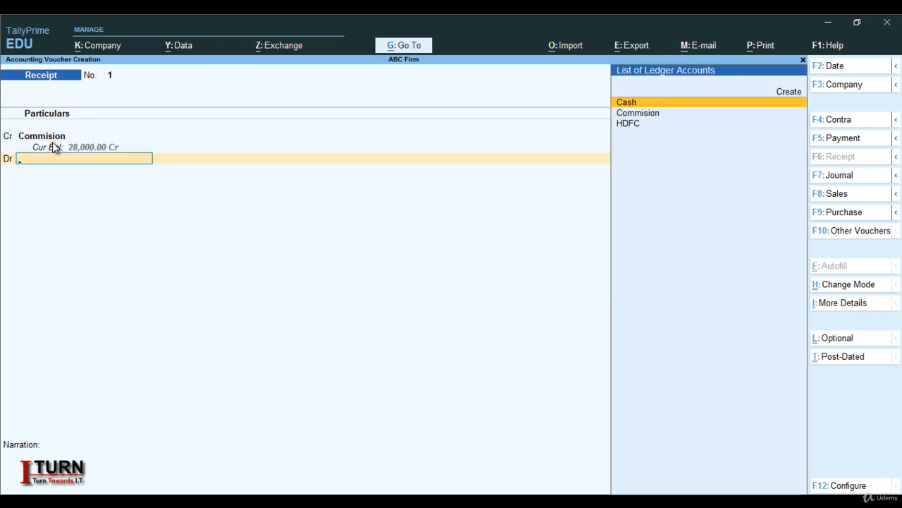
pyautogui.press('Down')
pyautogui.press('Down')
pyautogui.press('Return')
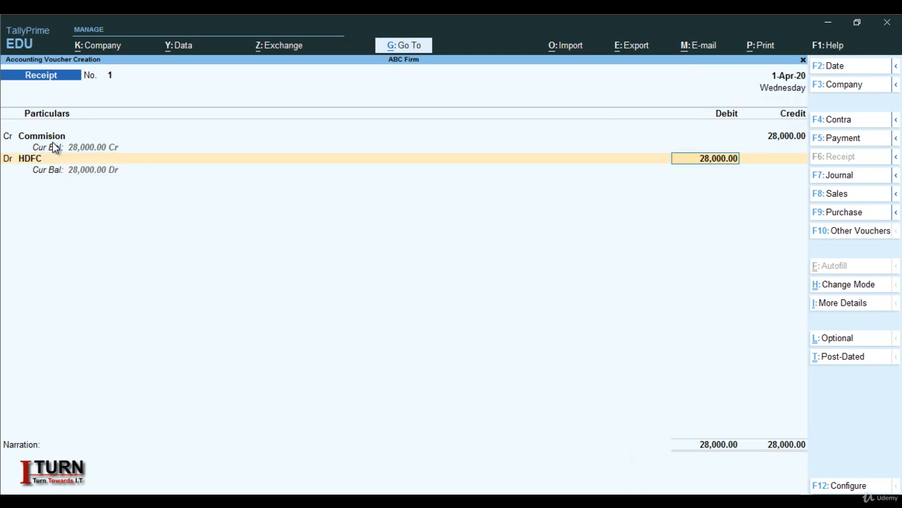
# Allocate the 28,000.00 HDFC debit as Cheque/DD dated 1-Apr-20 without instrument or bank details, and save the receipt voucher.
pyautogui.press('Return')
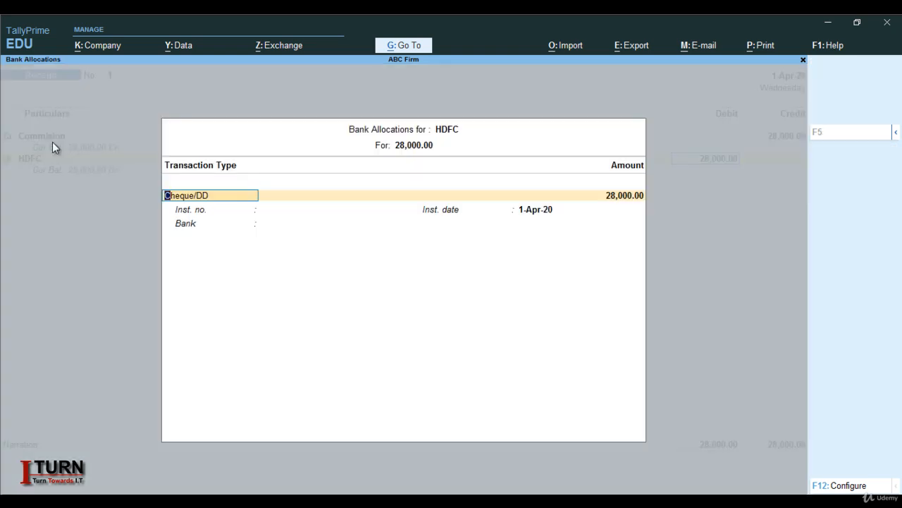
pyautogui.press('Return')
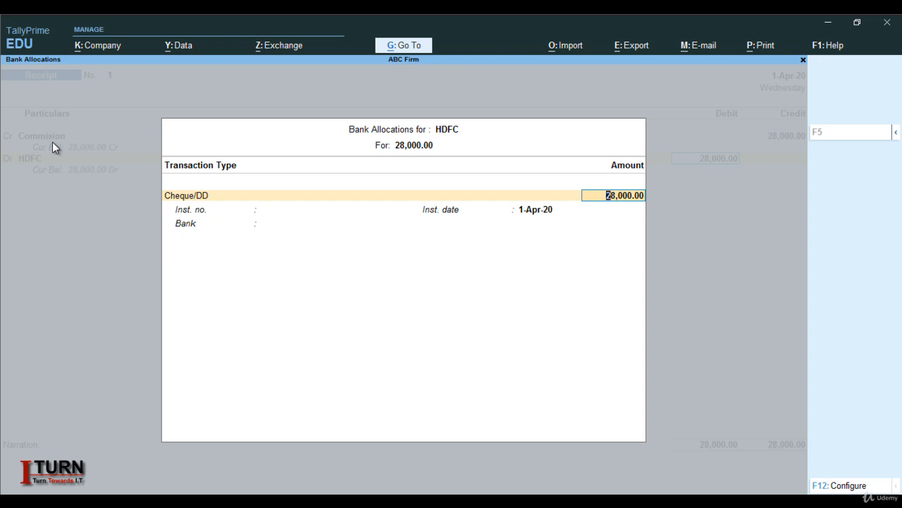
pyautogui.press('Return')
pyautogui.press('Return')
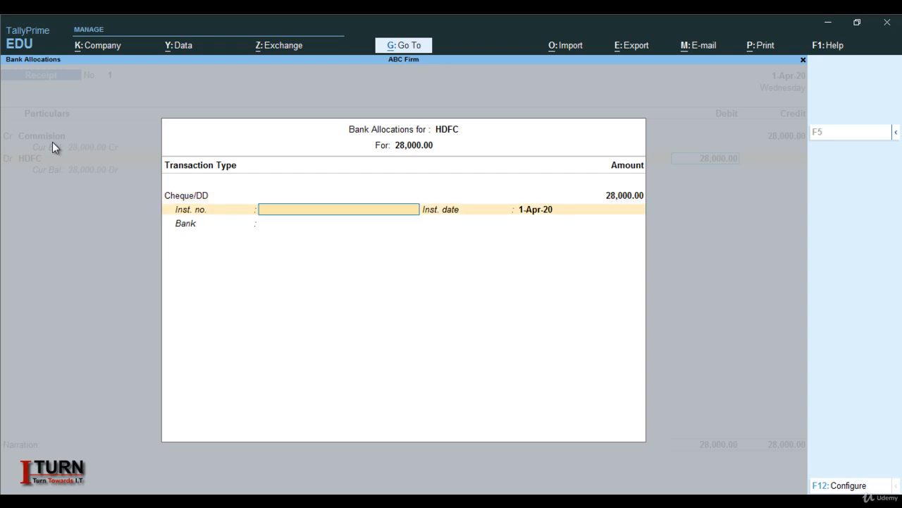
pyautogui.press('Return')
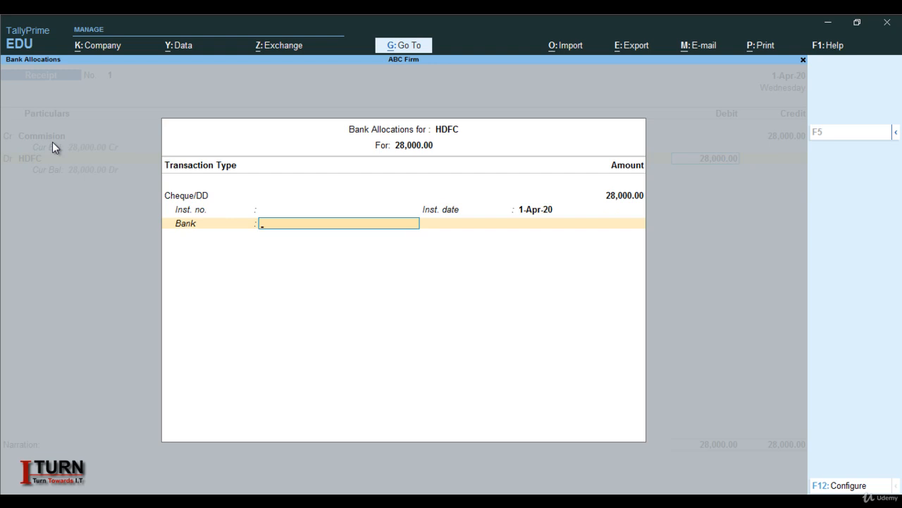
pyautogui.press('Return')
pyautogui.press('Return')
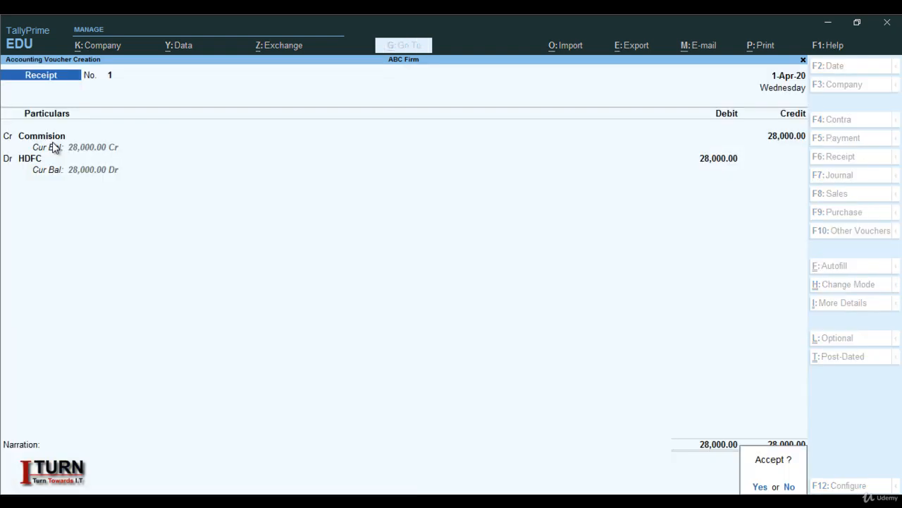
pyautogui.press('Return')
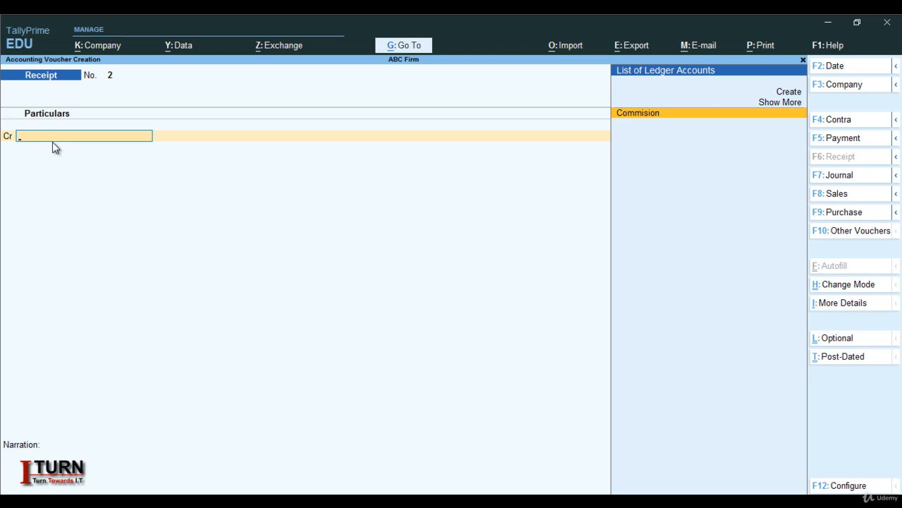
# Switch to a payment voucher and start a new ledger named Travel Expense from its debit line.
pyautogui.press('F5')
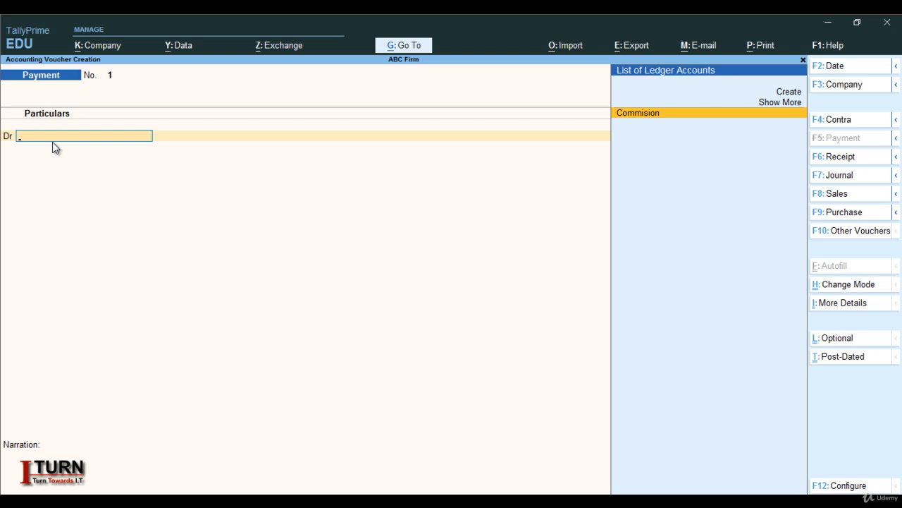
pyautogui.hotkey('alt', 'c')
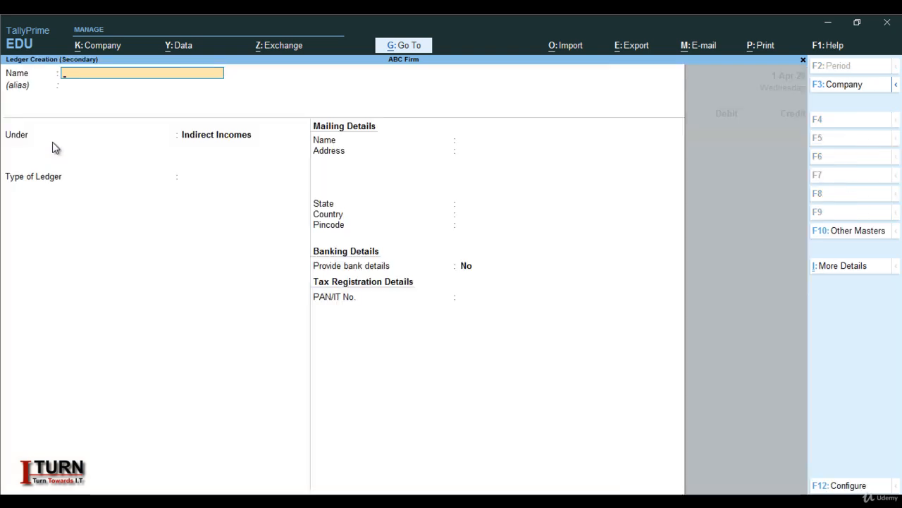
pyautogui.write('Trav')
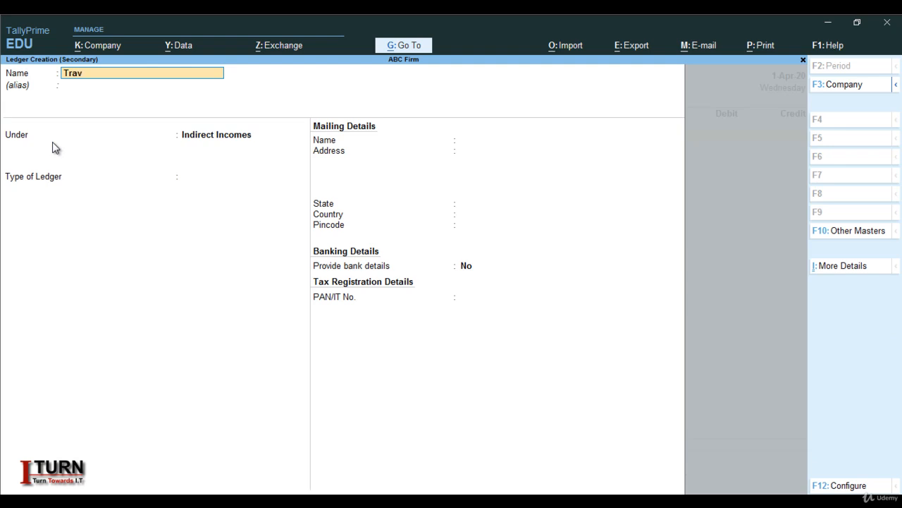
pyautogui.write('el Expense')
pyautogui.press('Return')
pyautogui.press('Return')
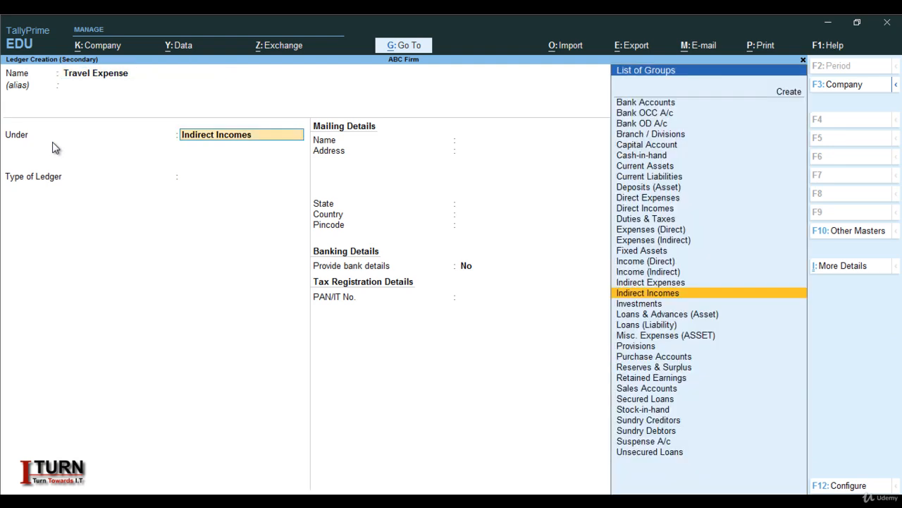
# Place the Travel Expense ledger under Indirect Expenses and save it with the remaining details at their defaults.
pyautogui.write('in')
pyautogui.press('Down')
pyautogui.press('Down')
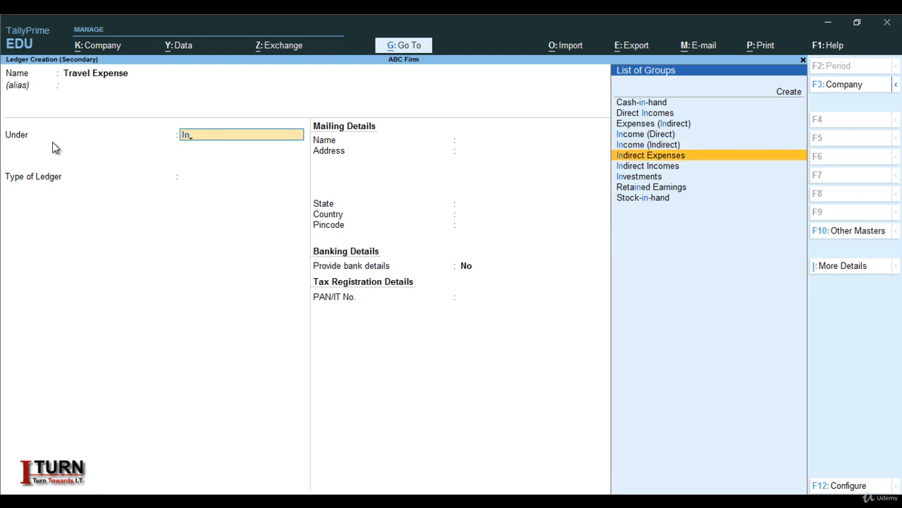
pyautogui.press('Return')
pyautogui.press('Return')
pyautogui.press('Return')
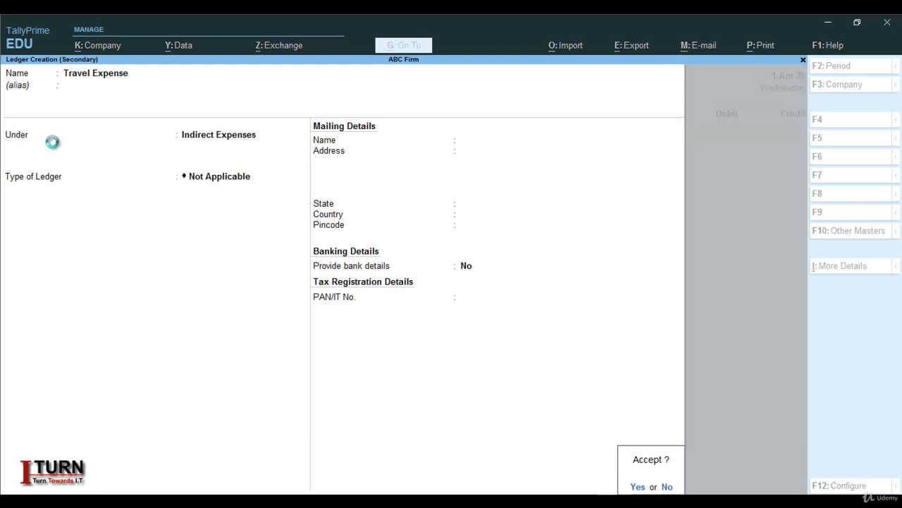
pyautogui.press('Return')
# Debit Travel Expense with 4500 and select HDFC as the credit ledger in the payment voucher.
pyautogui.write('4500')
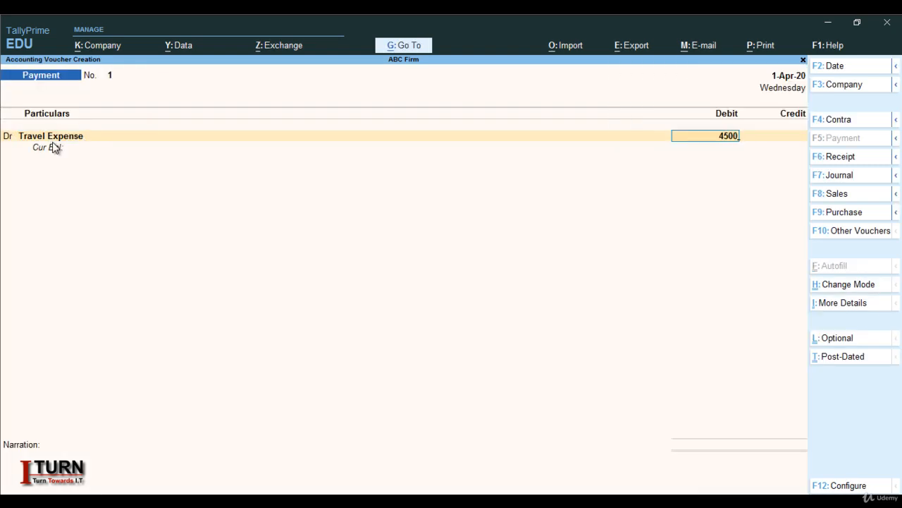
pyautogui.press('Return')
pyautogui.press('Return')
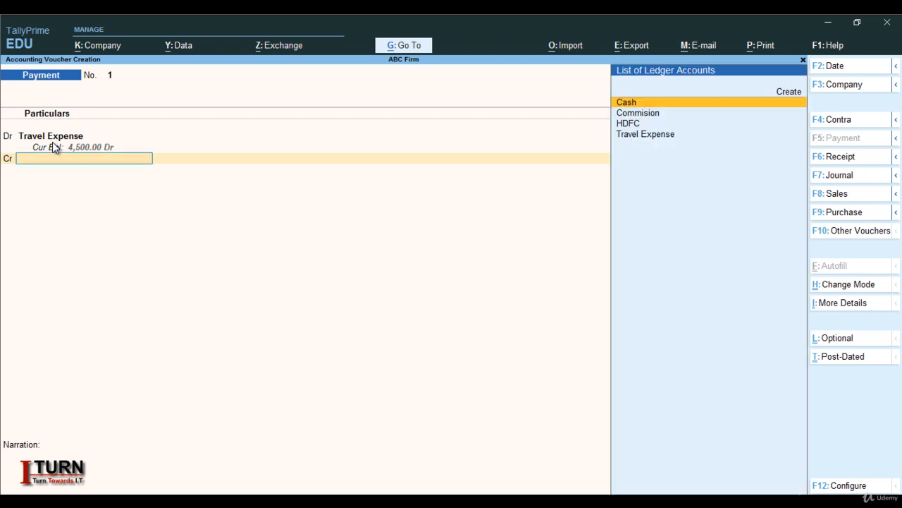
pyautogui.press('Down')
pyautogui.press('Down')
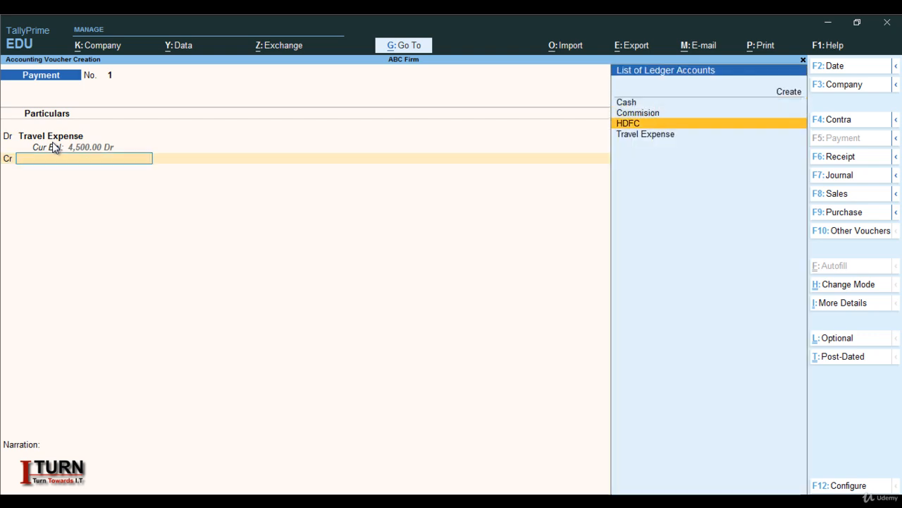
pyautogui.press('Return')
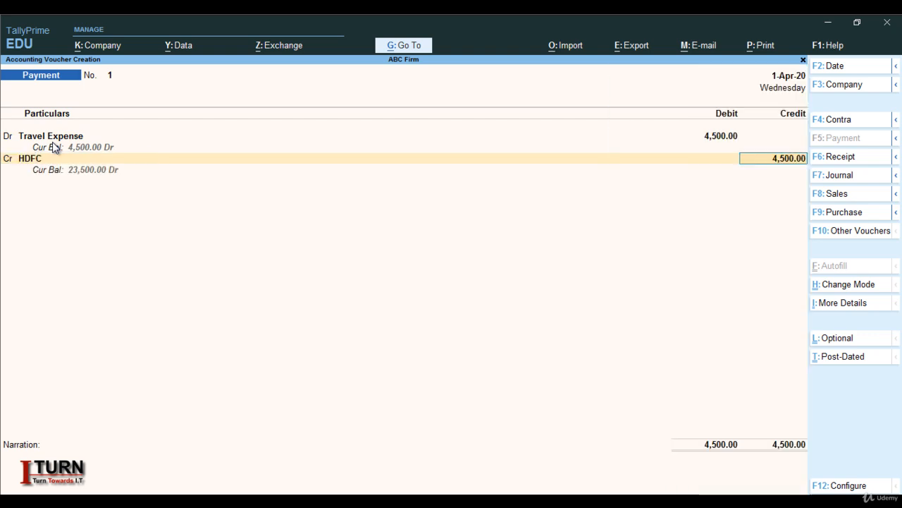
# Allocate the 4,500.00 HDFC credit as a Cheque dated 1-Apr-20 without an instrument number, and save the payment voucher.
pyautogui.press('Return')
pyautogui.press('Return')
pyautogui.press('Return')
pyautogui.press('Return')
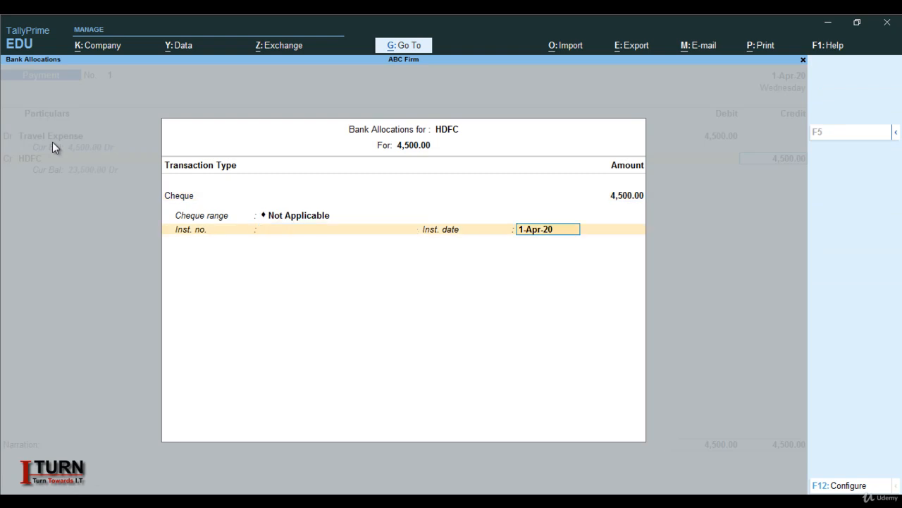
pyautogui.press('Return')
pyautogui.press('Return')
pyautogui.press('Return')
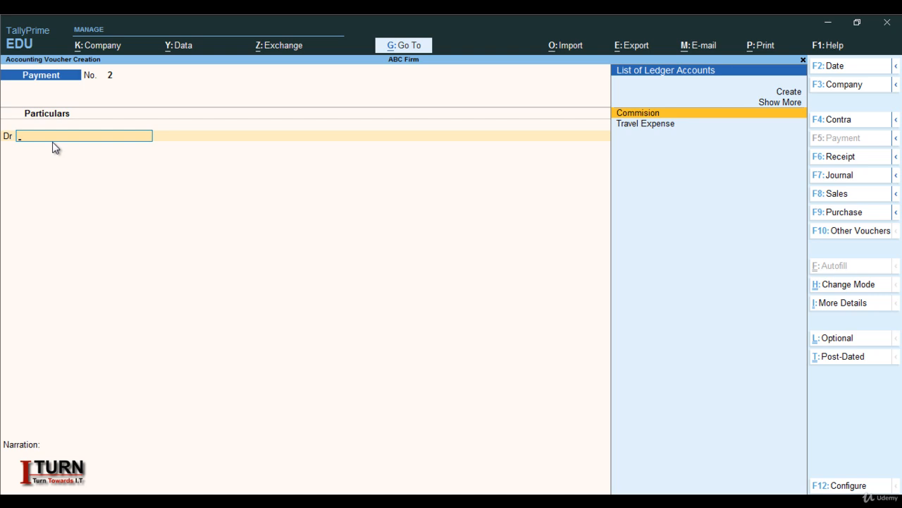
# Start a contra voucher crediting HDFC with 3,500, allocated as a Cheque dated 1-Apr-20 without an instrument number.
pyautogui.press('F4')
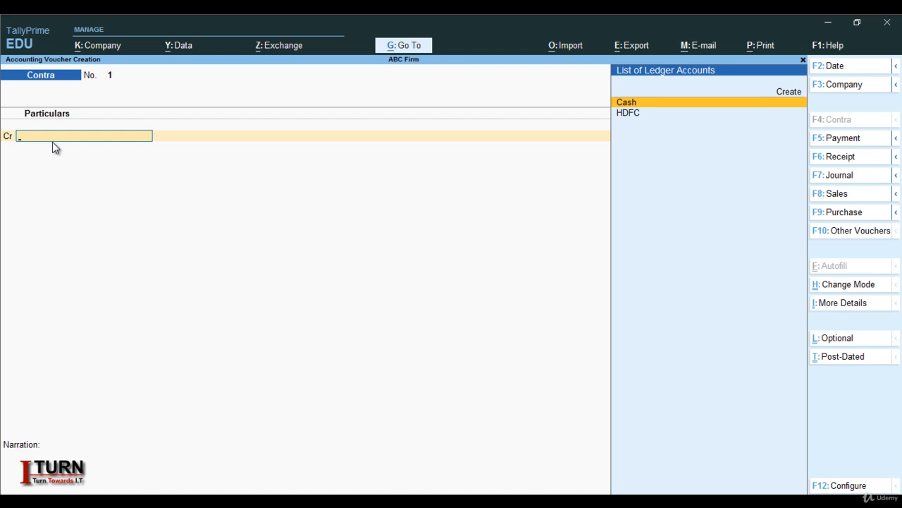
pyautogui.press('Down')
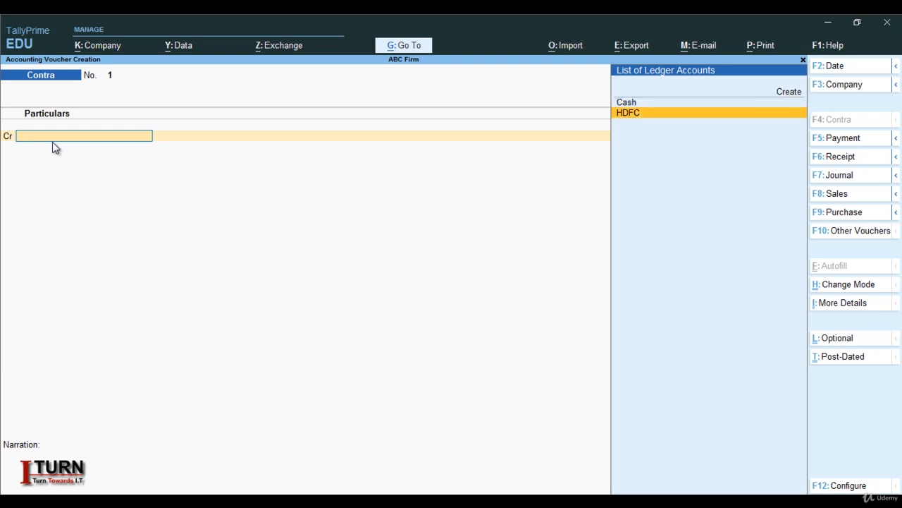
pyautogui.press('Return')
pyautogui.write('3')
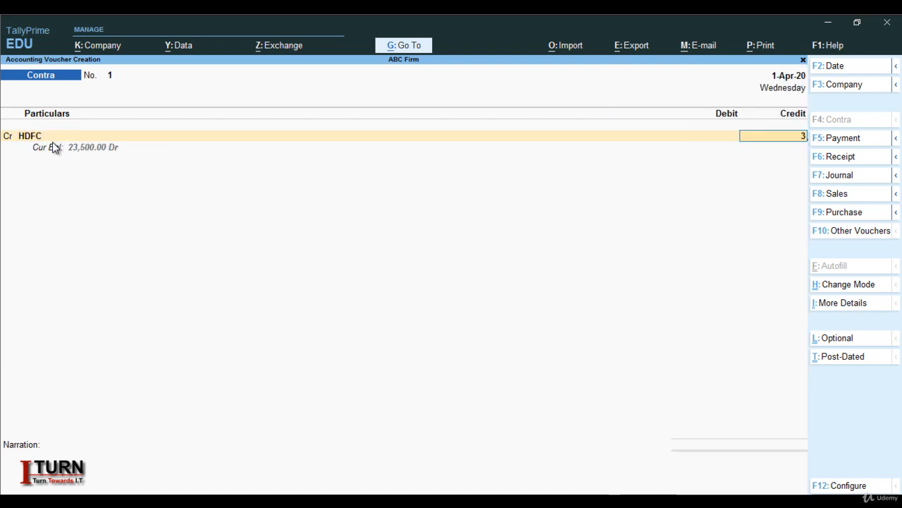
pyautogui.write(',500')
pyautogui.press('Return')
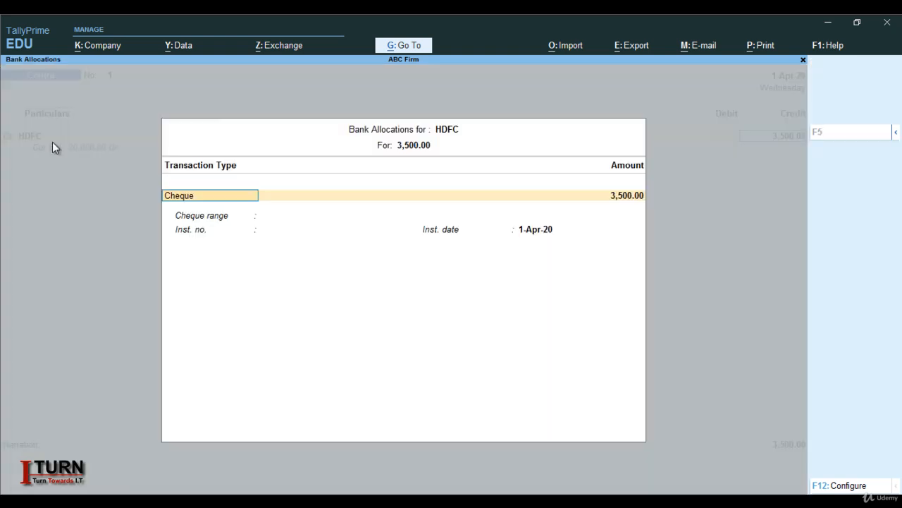
pyautogui.press('Return')
pyautogui.press('Return')
pyautogui.press('Return')
pyautogui.press('Return')
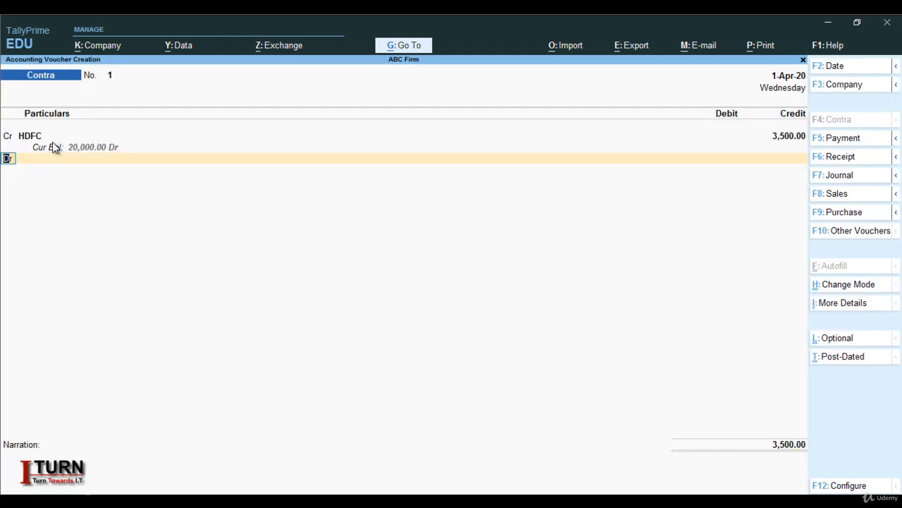
# Debit Cash with the matching 3,500.00 and save the contra voucher.
pyautogui.press('Return')
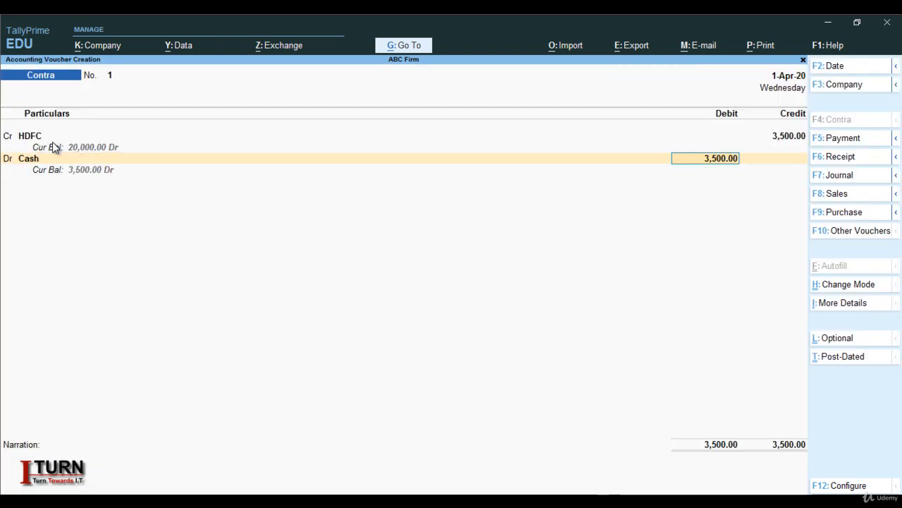
pyautogui.press('Return')
pyautogui.press('Return')
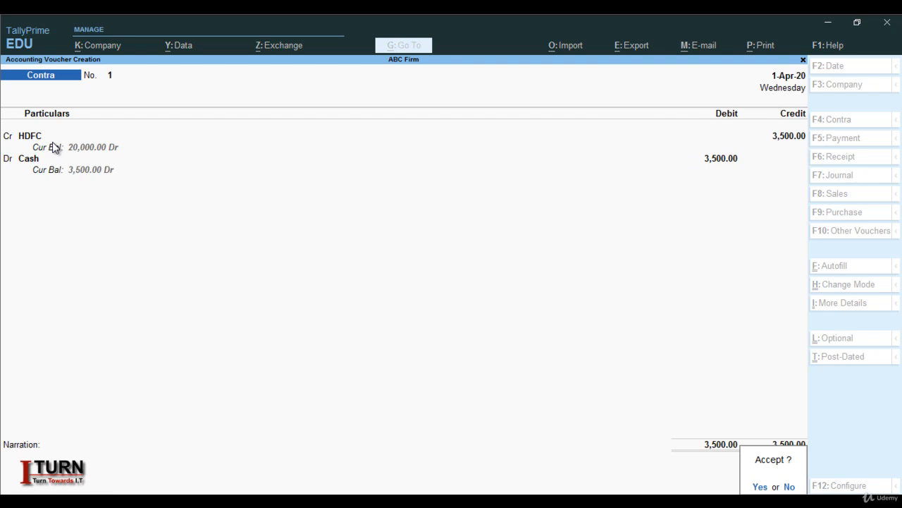
pyautogui.press('Return')
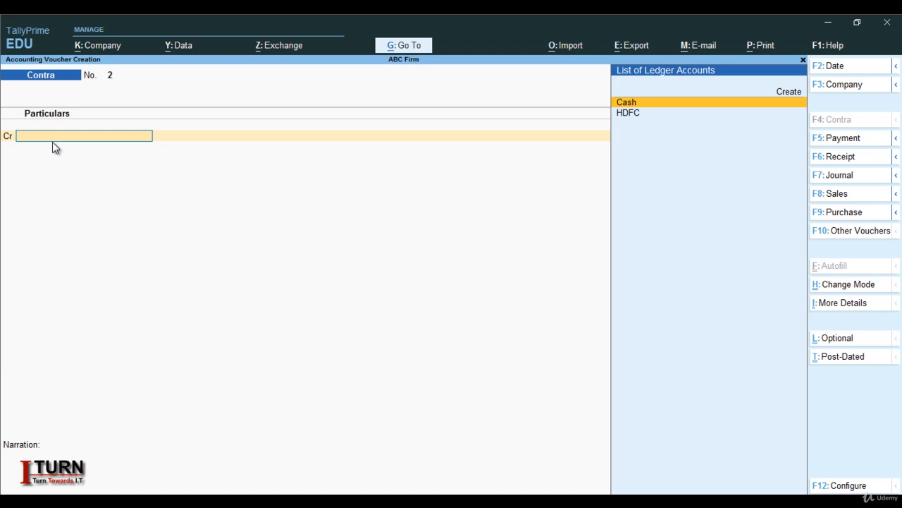
pyautogui.press('F2')
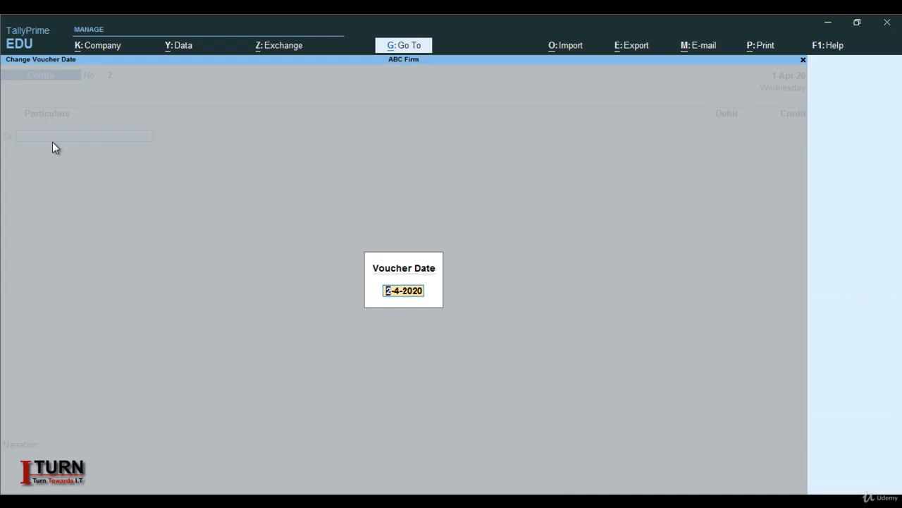
pyautogui.press('Return')
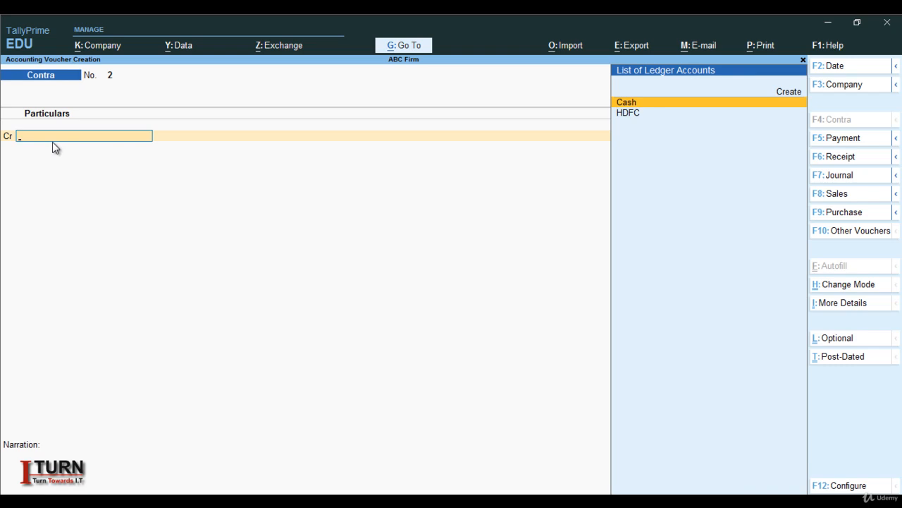
# Leave voucher entry and open the Bank Reconciliation for the HDFC ledger.
pyautogui.press('Escape')
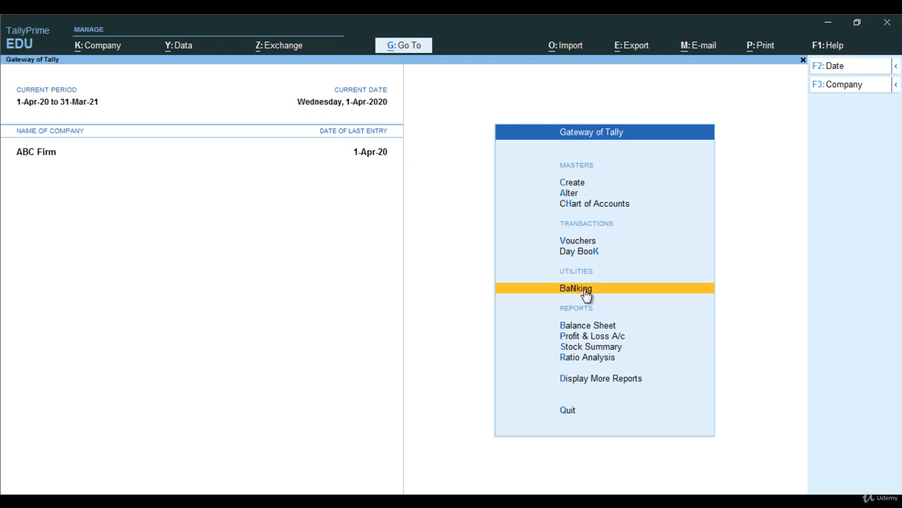
pyautogui.press('Return')
pyautogui.press('Down')
pyautogui.press('Down')
pyautogui.press('Down')
pyautogui.press('Down')
pyautogui.press('Down')
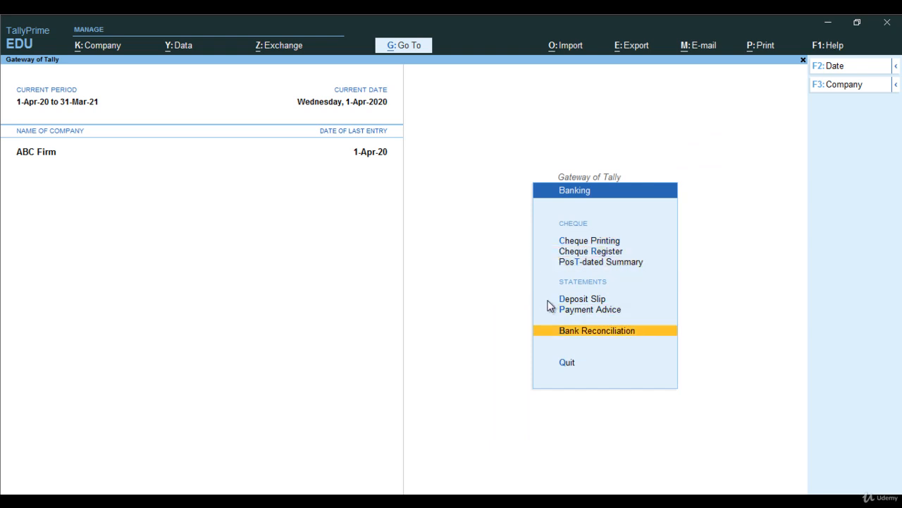
pyautogui.press('Return')
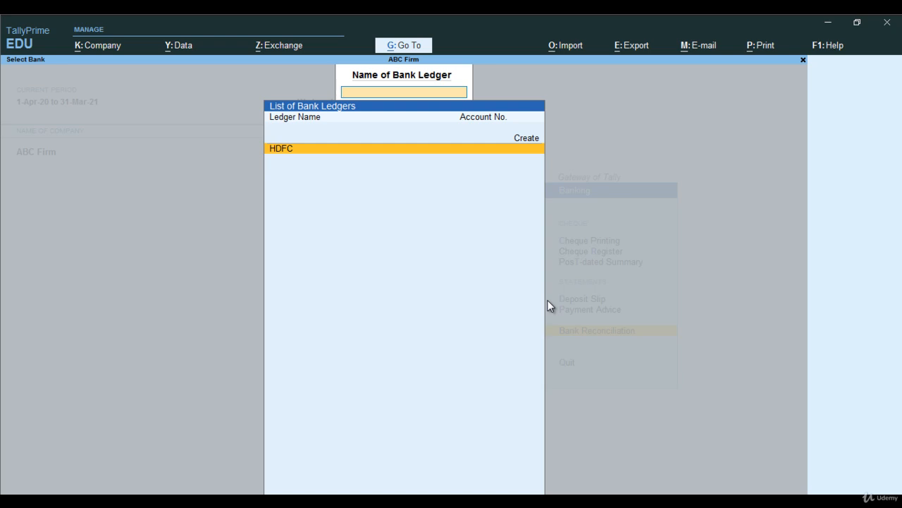
pyautogui.press('Return')
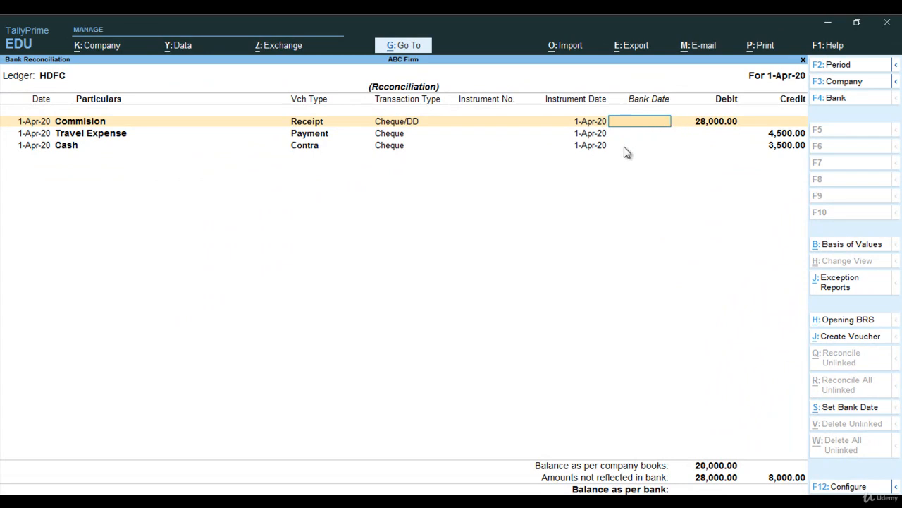
# Enter the bank dates in the HDFC reconciliation: 1-Apr-20 for Commision, 1-May-20 for Travel Expense and 1-Apr-20 for Cash.
pyautogui.write('-4')
pyautogui.press('Return')
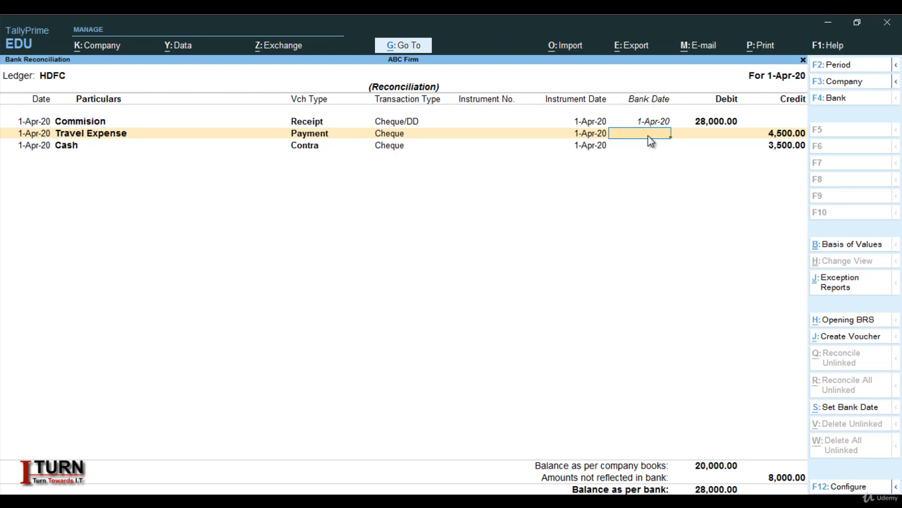
pyautogui.write('1-5')
pyautogui.press('Return')
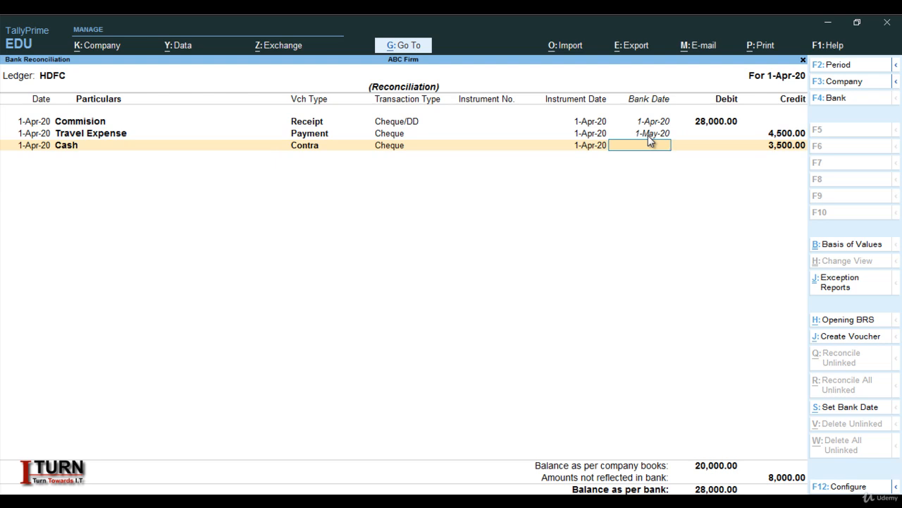
pyautogui.write('1-4')
pyautogui.press('Return')
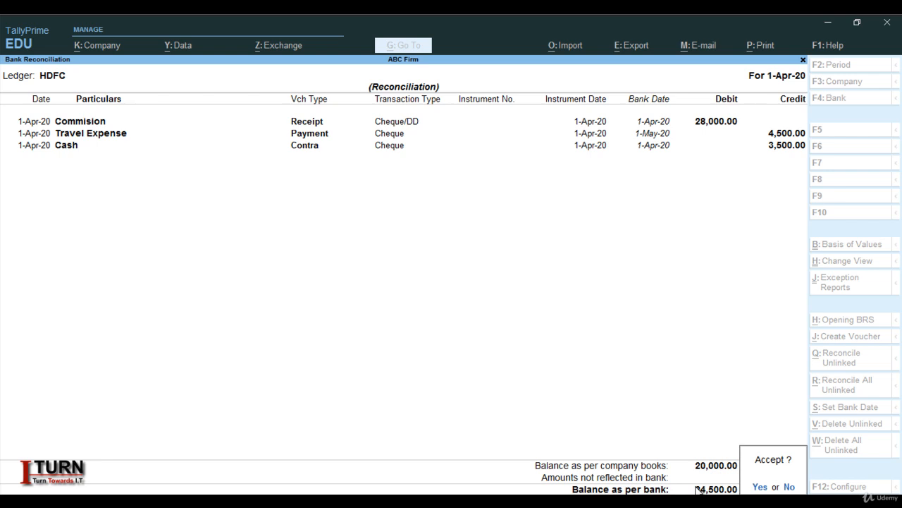
# Recheck the three bank dates without altering them, save the HDFC reconciliation, and return to the Gateway of Tally.
pyautogui.click(790, 487)
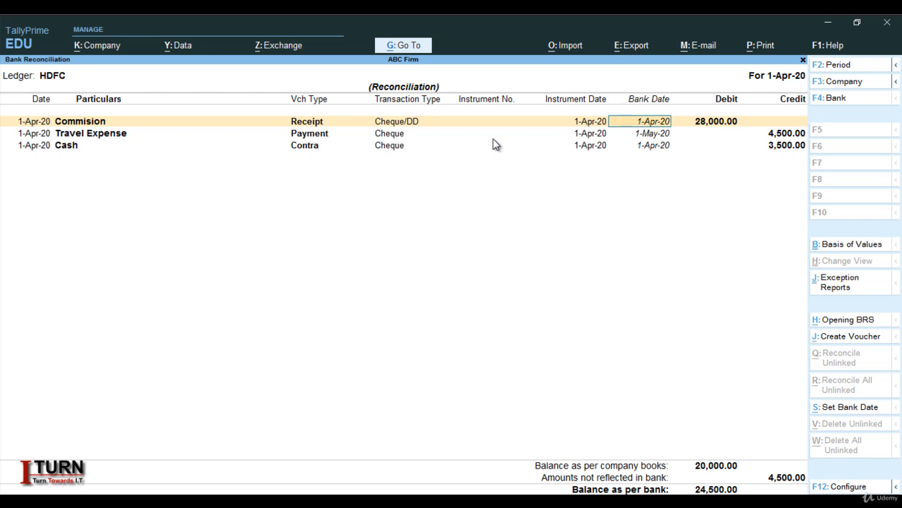
pyautogui.press('Return')
pyautogui.press('Return')
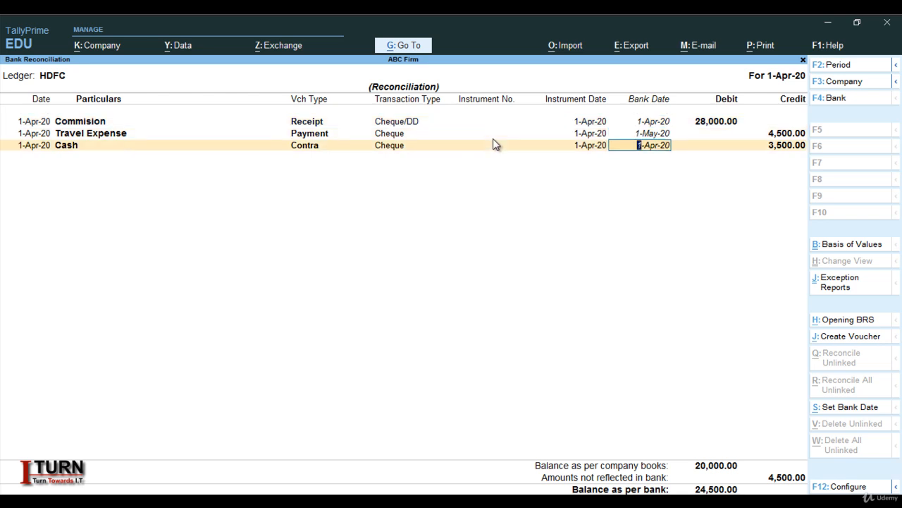
pyautogui.press('Return')
pyautogui.press('Return')
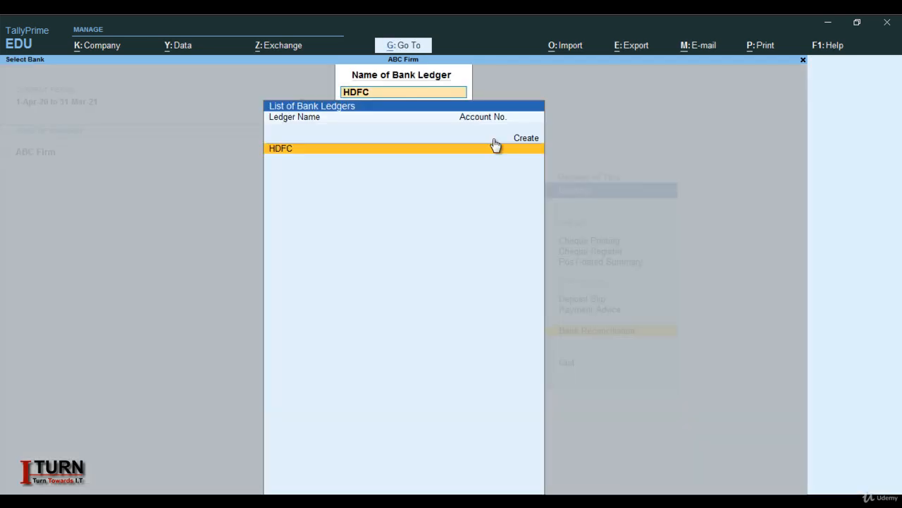
pyautogui.press('Escape')
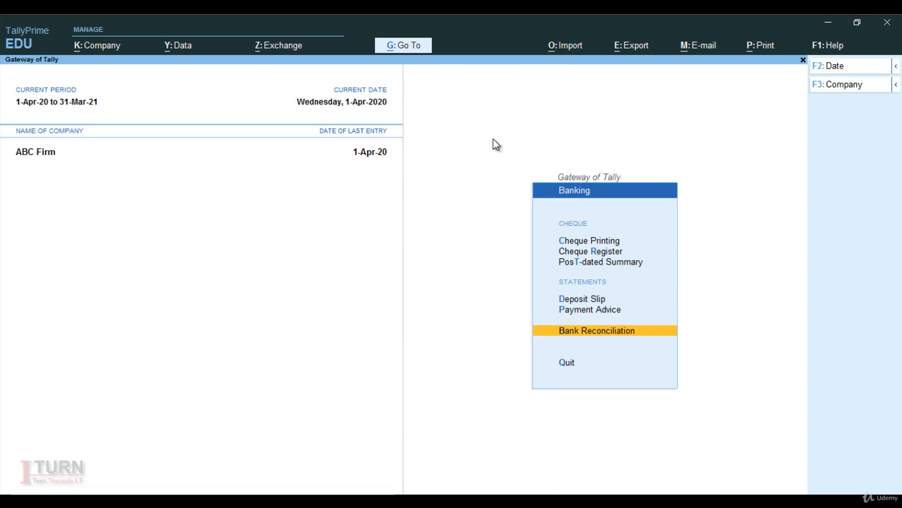
pyautogui.press('Escape')
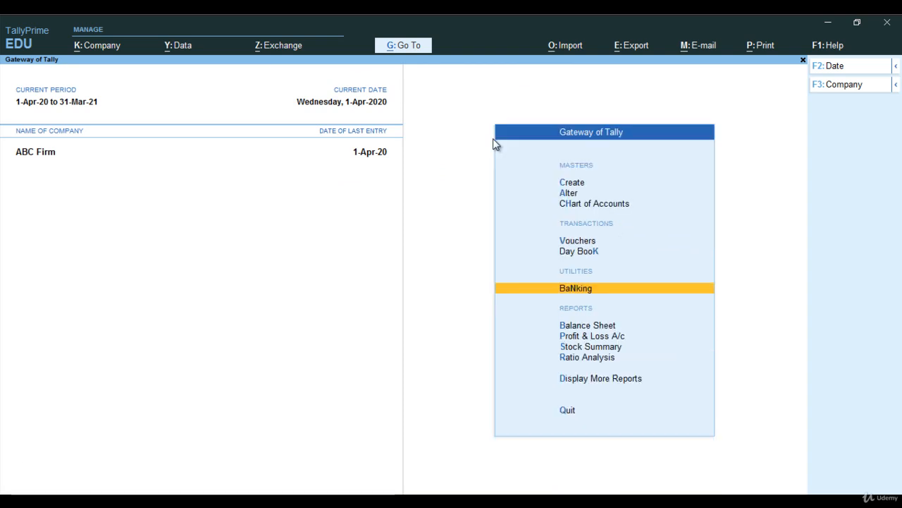